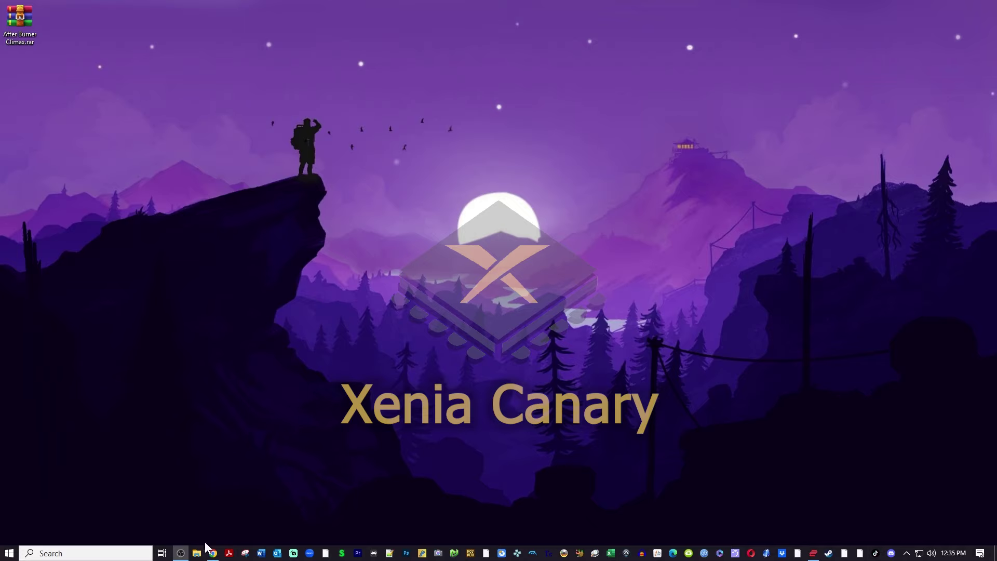
- Download xenia_canary.zip from the latest Windows release of the xenia-canary GitHub repository and save it to the desktop
click(213, 553)
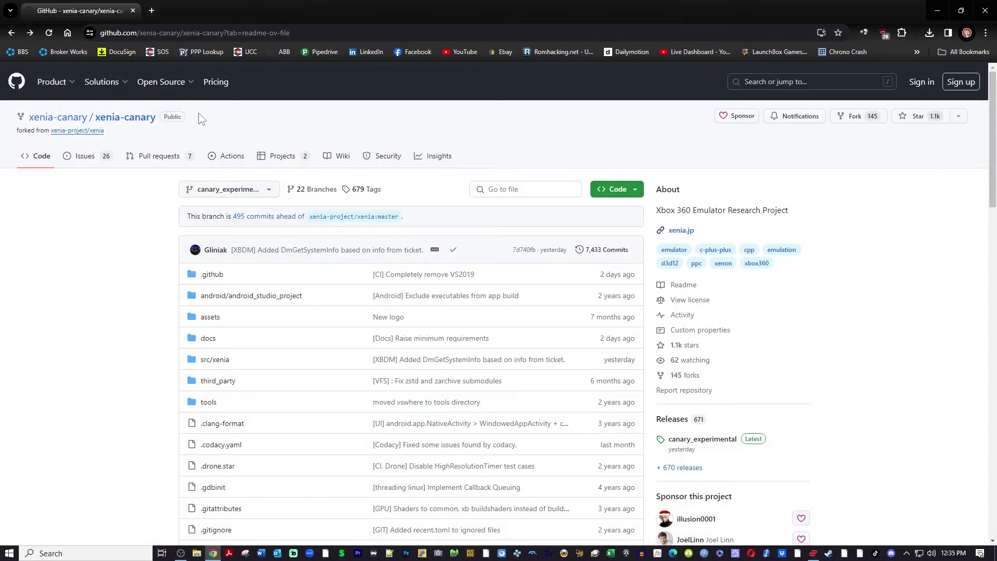
scroll(201, 122, down, 10)
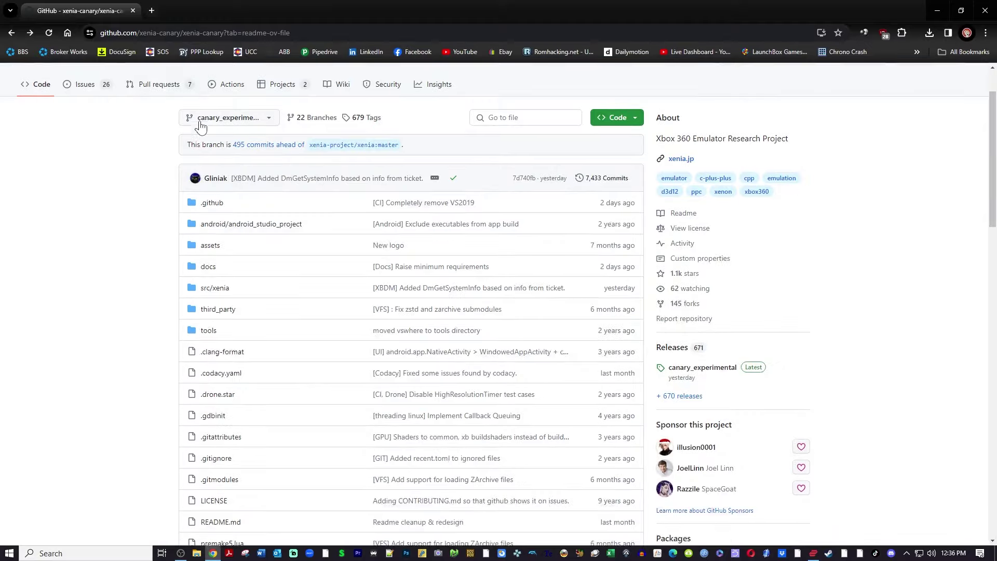
scroll(195, 133, down, 4)
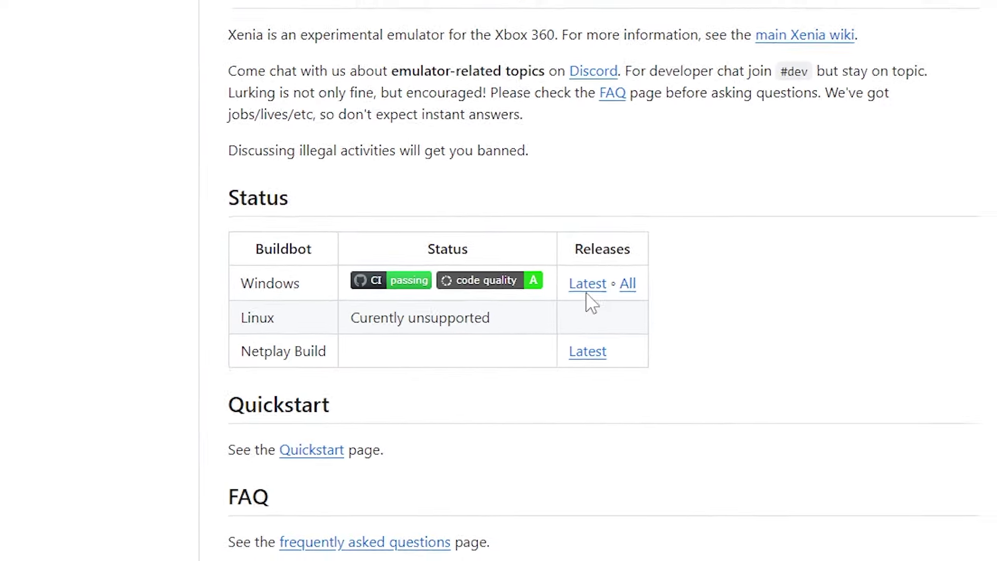
click(682, 267)
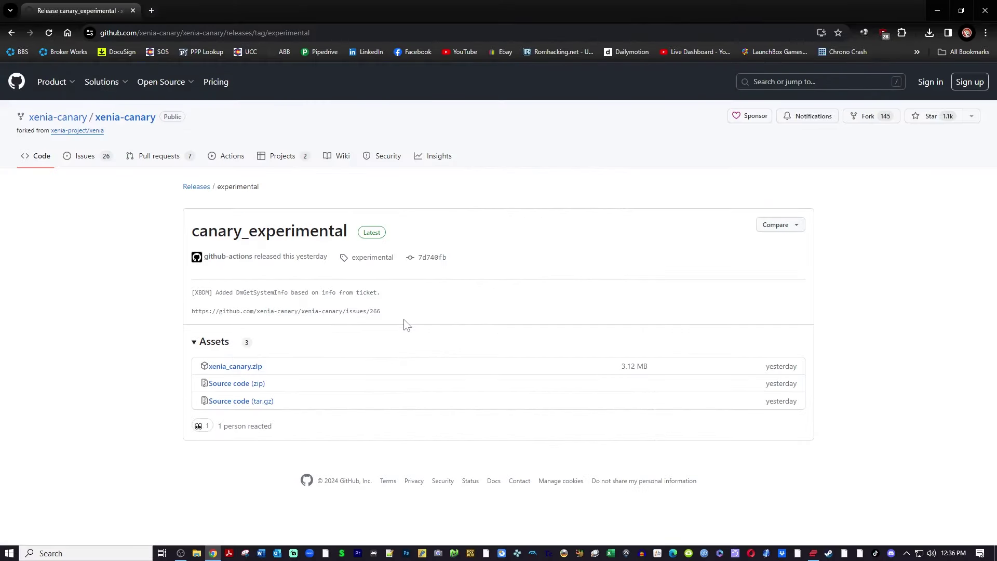
click(260, 367)
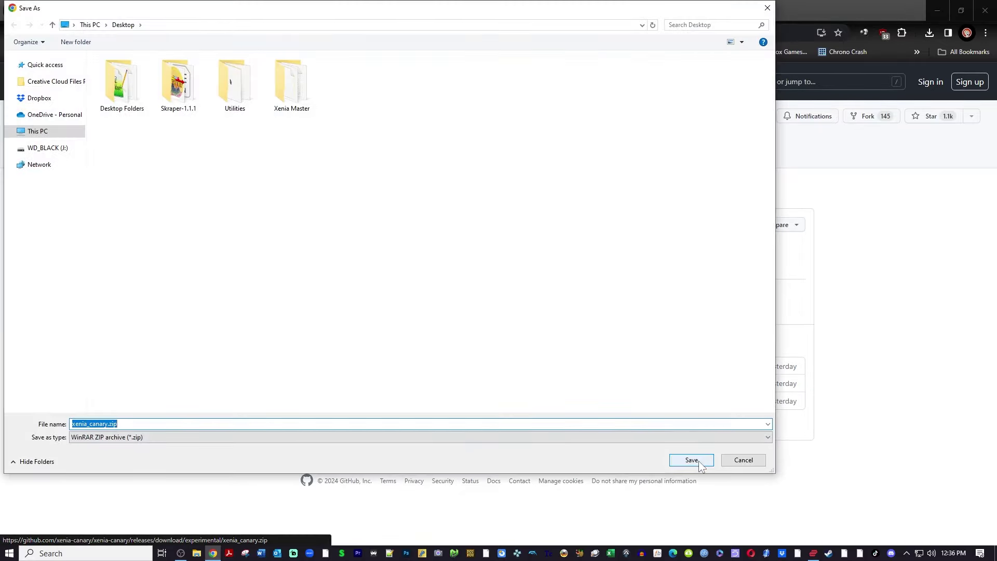
click(691, 460)
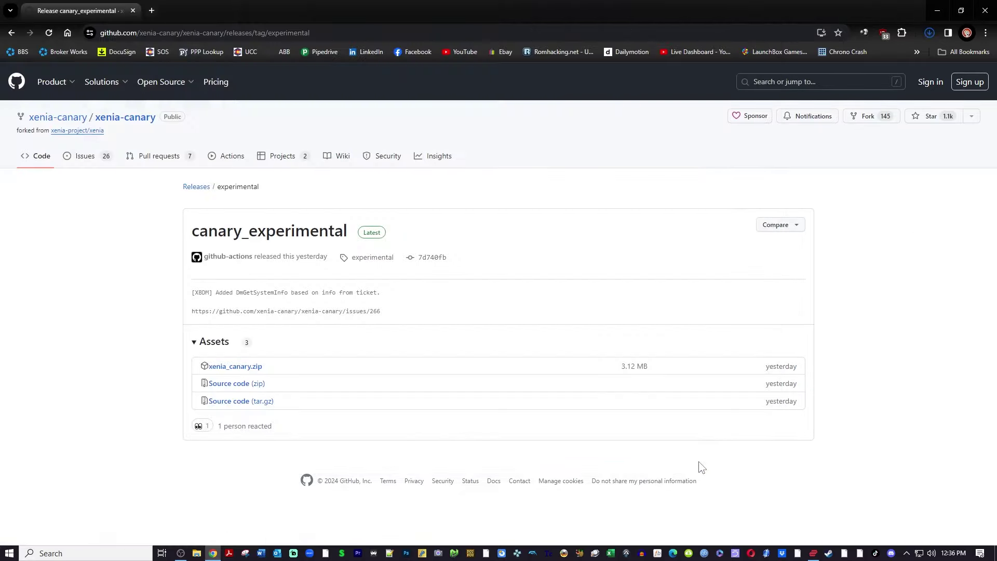
click(936, 11)
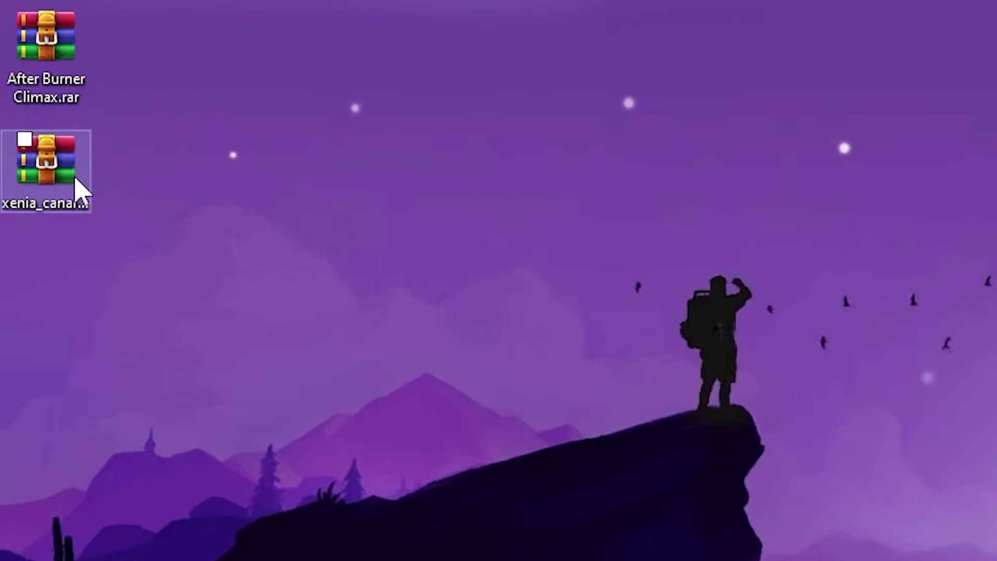
- Extract xenia_canary.zip into its own folder on the desktop and delete the archive
click(78, 190)
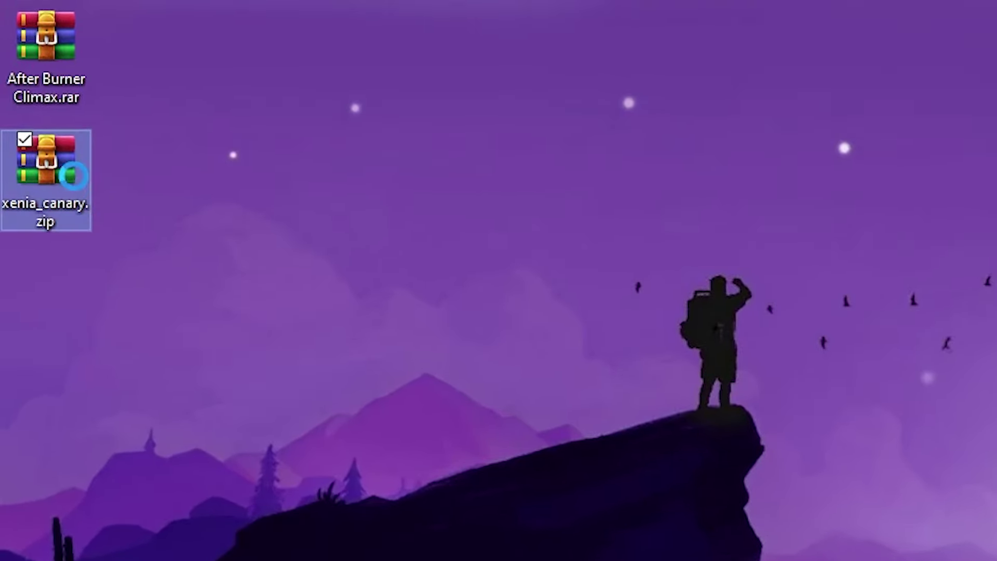
right_click(78, 191)
click(107, 357)
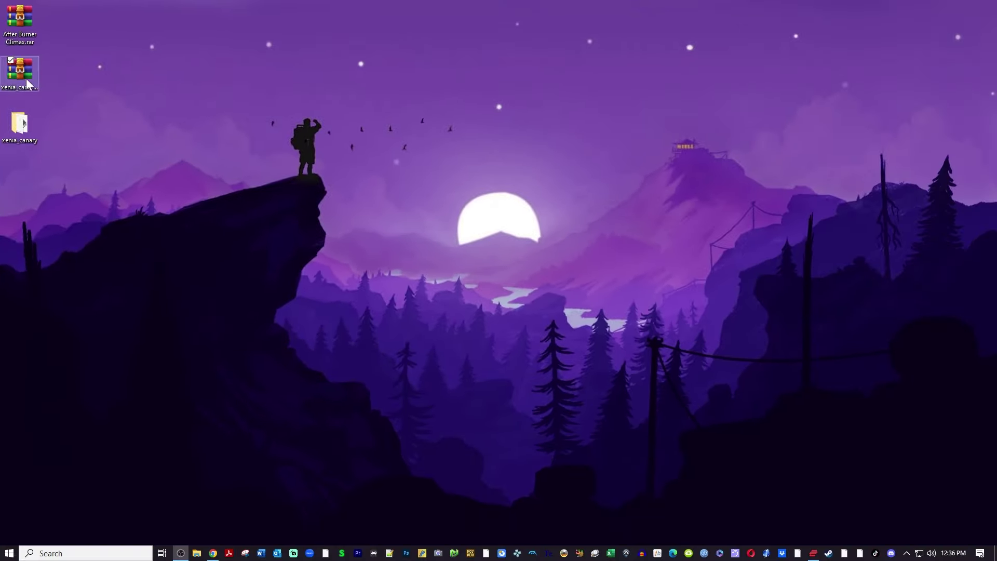
click(23, 74)
key(Delete)
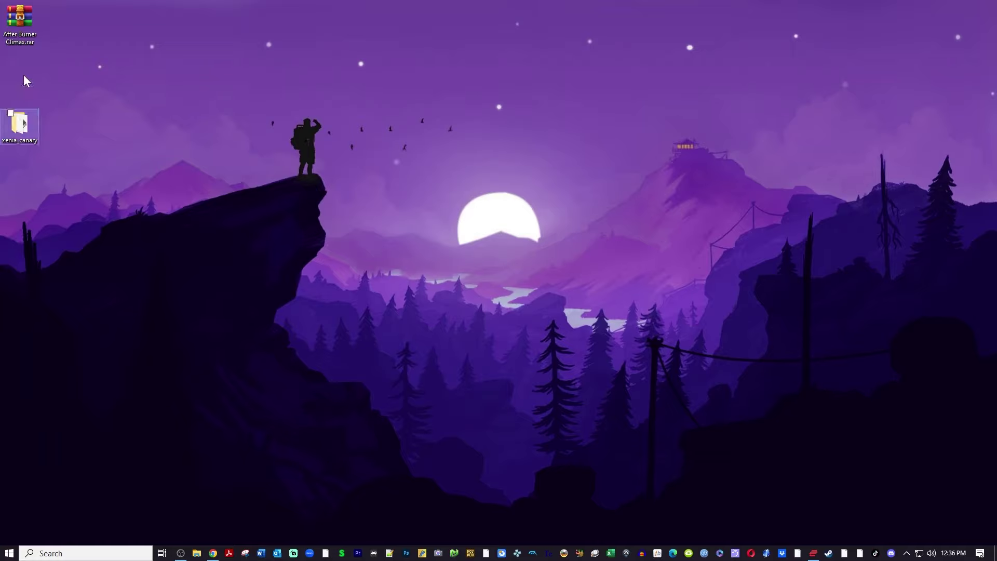
- Run xenia_canary.exe once from the extracted folder and close the emulator again
drag(396, 199, 419, 211)
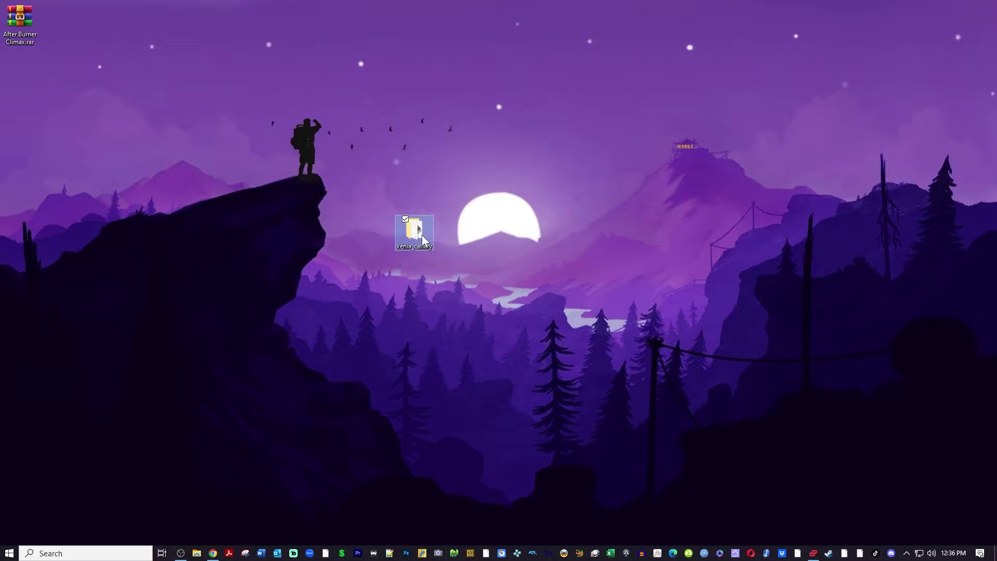
double_click(422, 234)
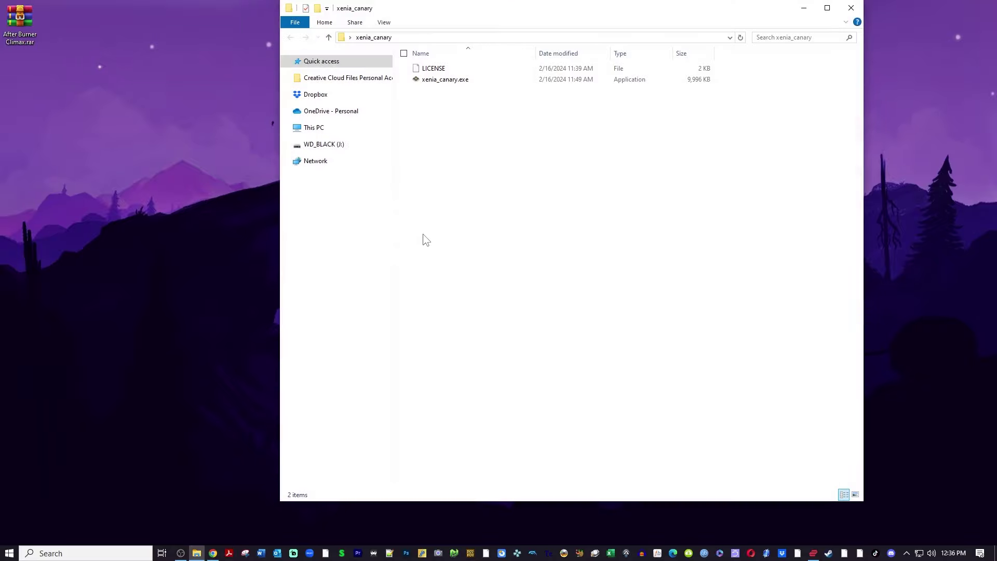
double_click(482, 81)
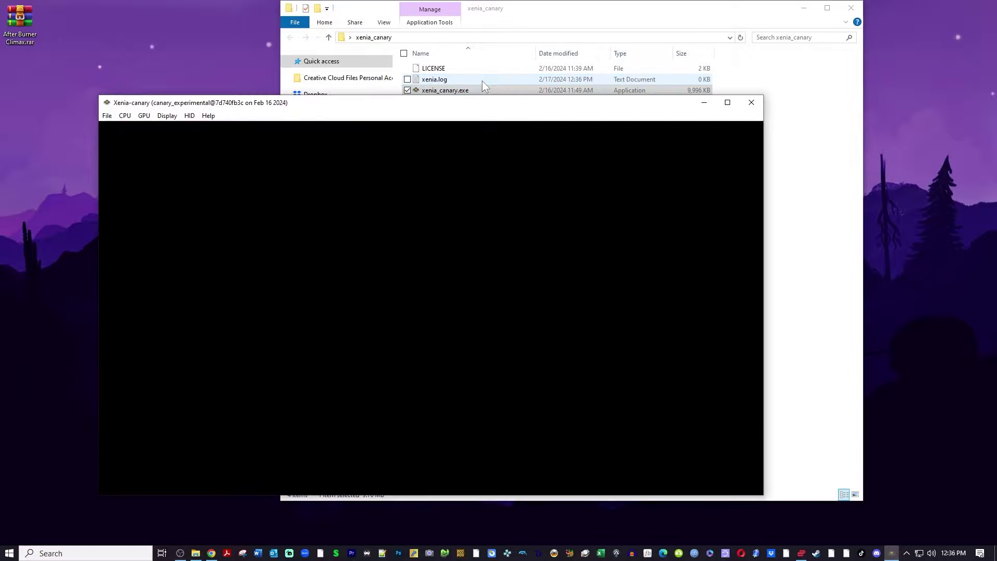
click(758, 108)
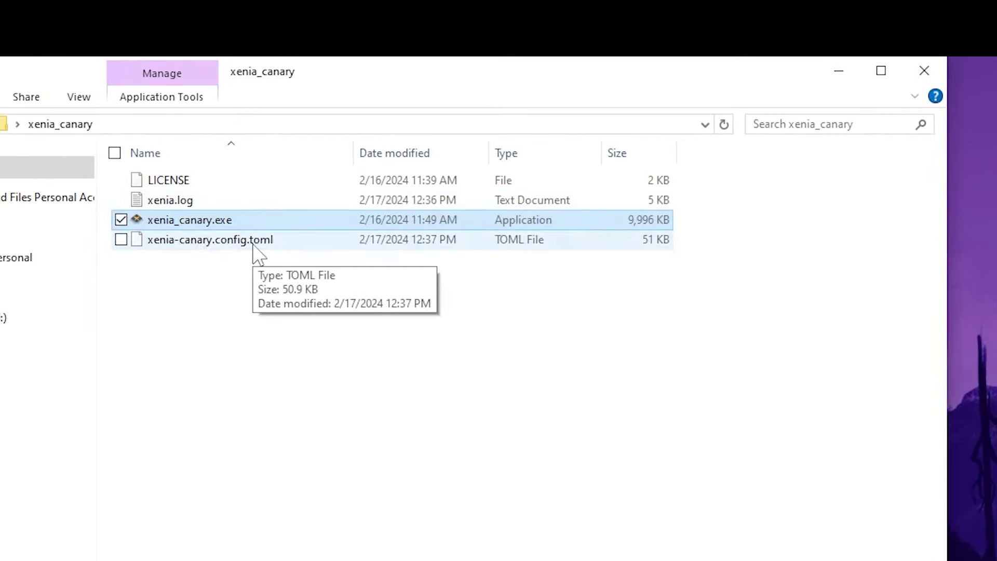
- Create a new folder named "games" inside the xenia_canary folder
click(260, 317)
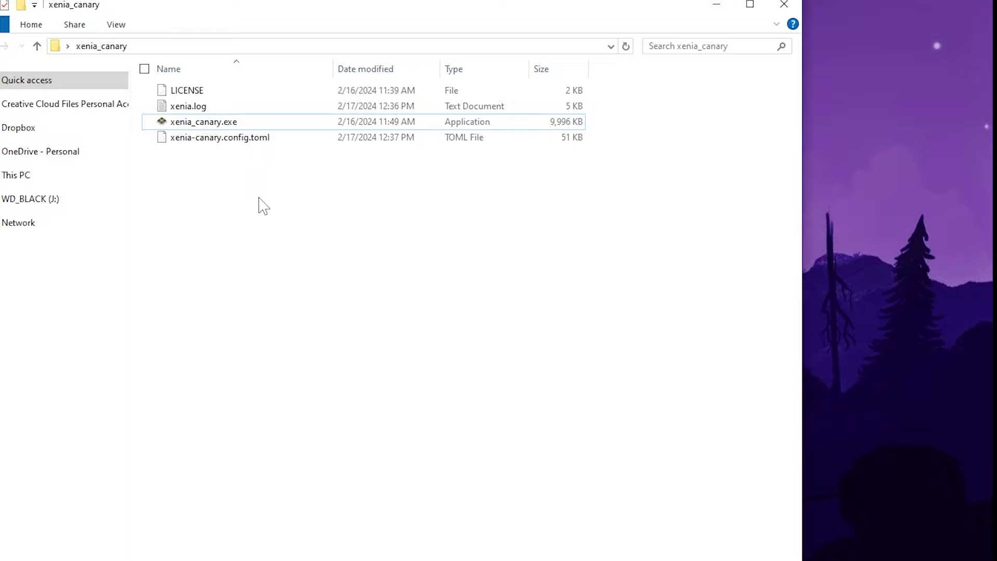
right_click(259, 199)
mouse_move(230, 375)
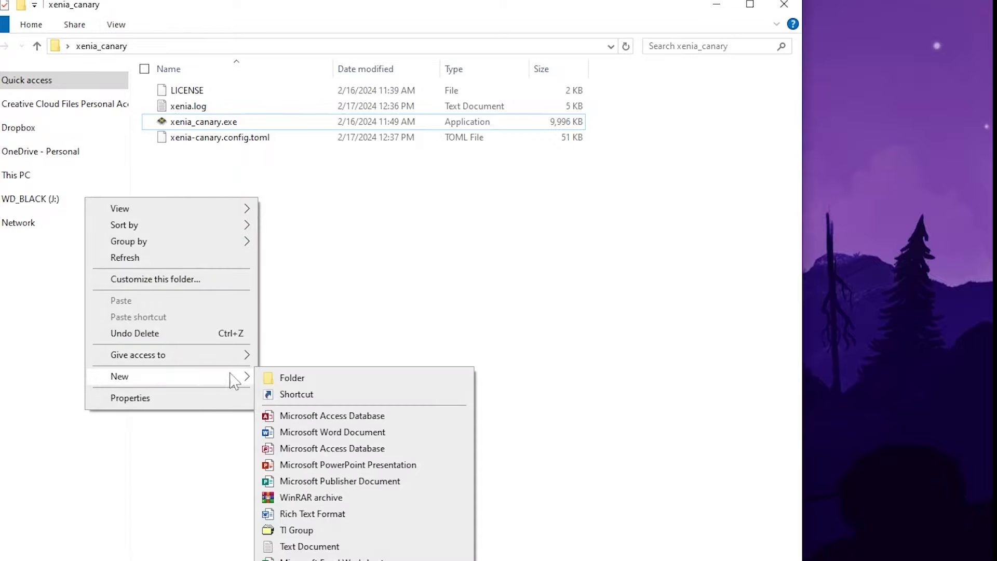
click(281, 378)
text(games)
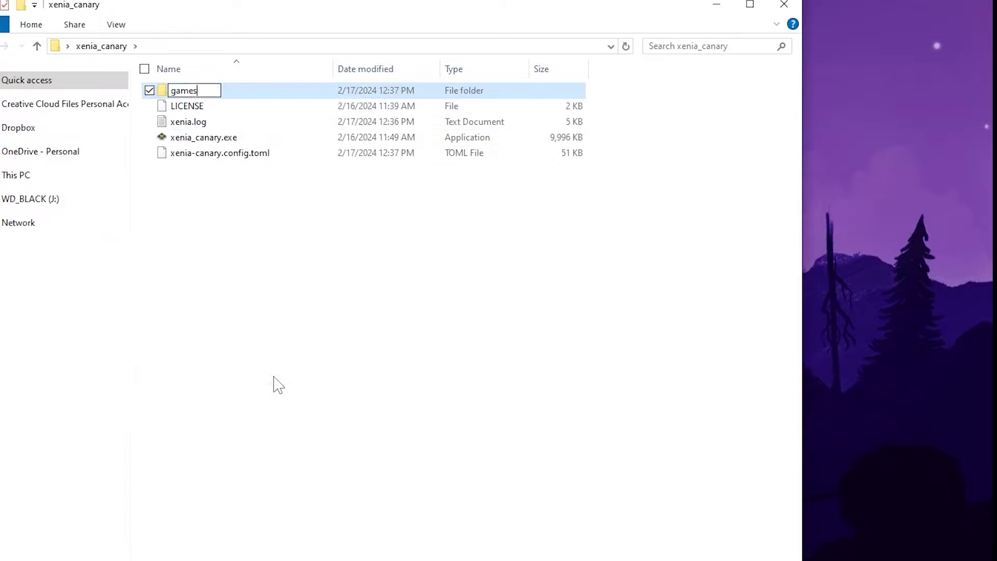
key(Return)
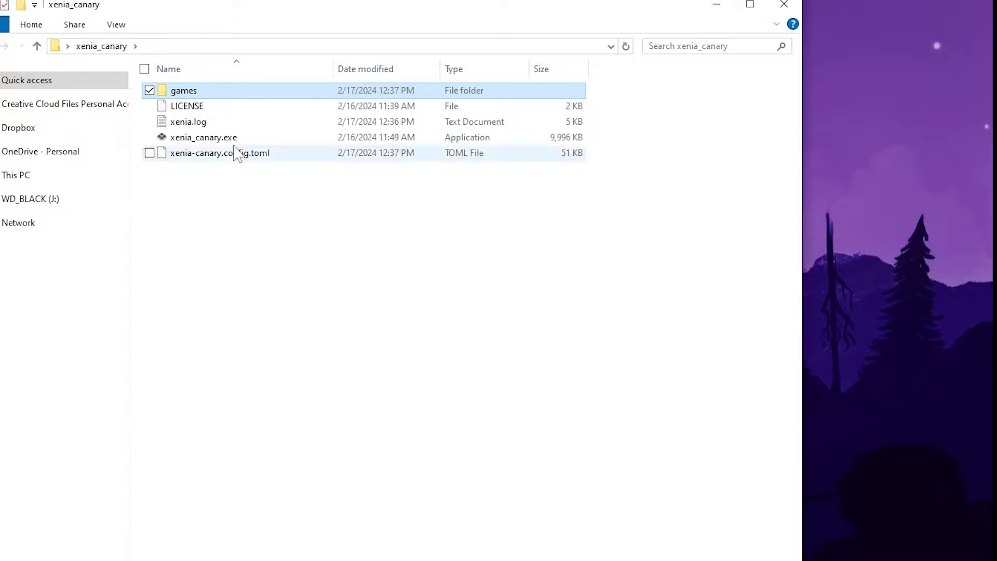
- Move After Burner Climax.rar from the desktop into the games folder, extract it to its own folder, and delete the archive
double_click(218, 91)
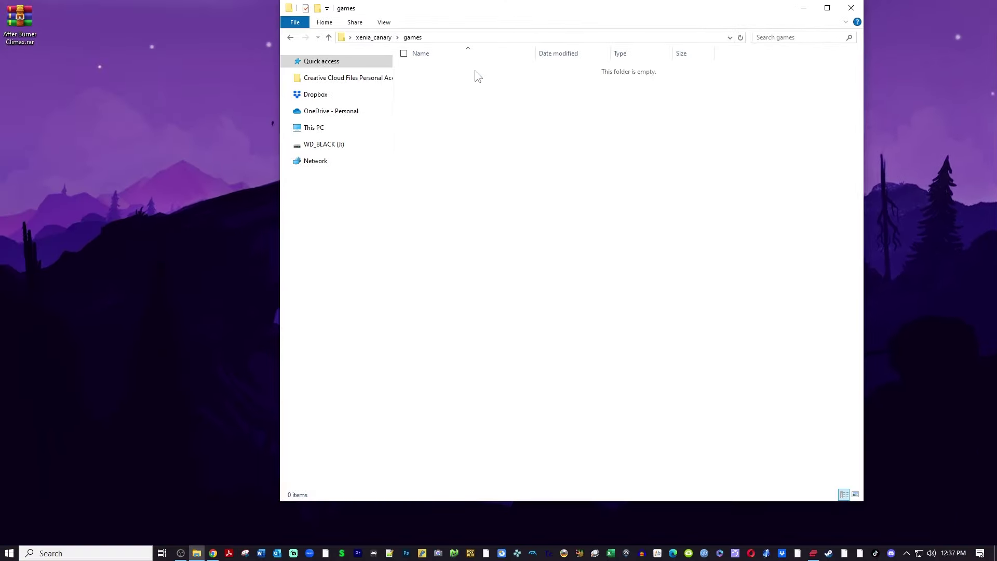
drag(20, 19, 477, 134)
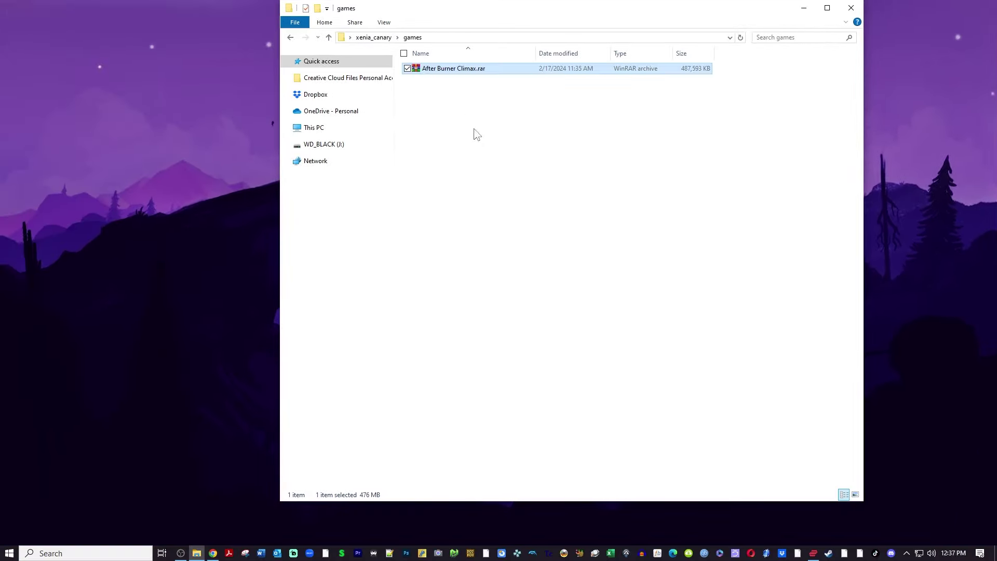
right_click(470, 73)
click(430, 145)
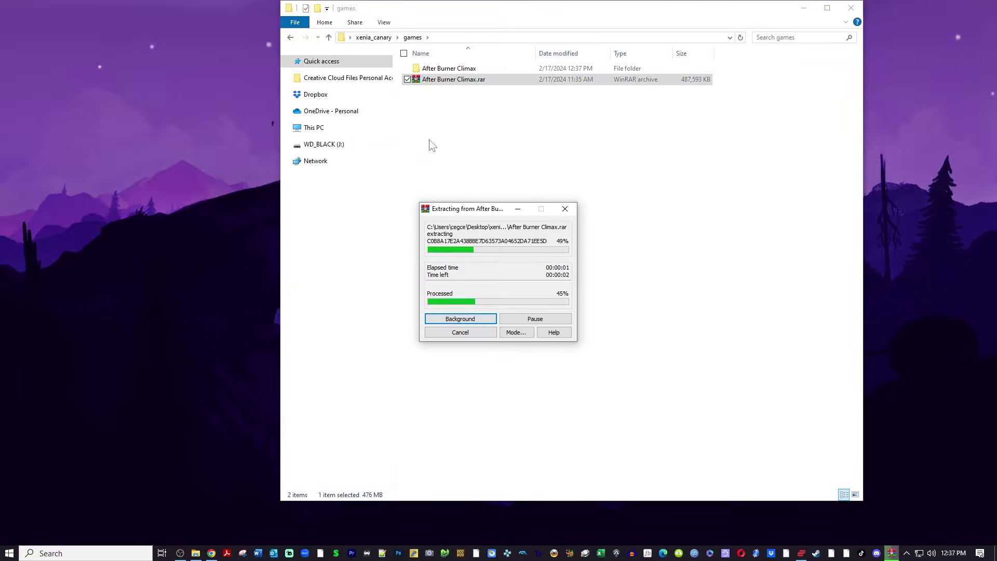
key(Delete)
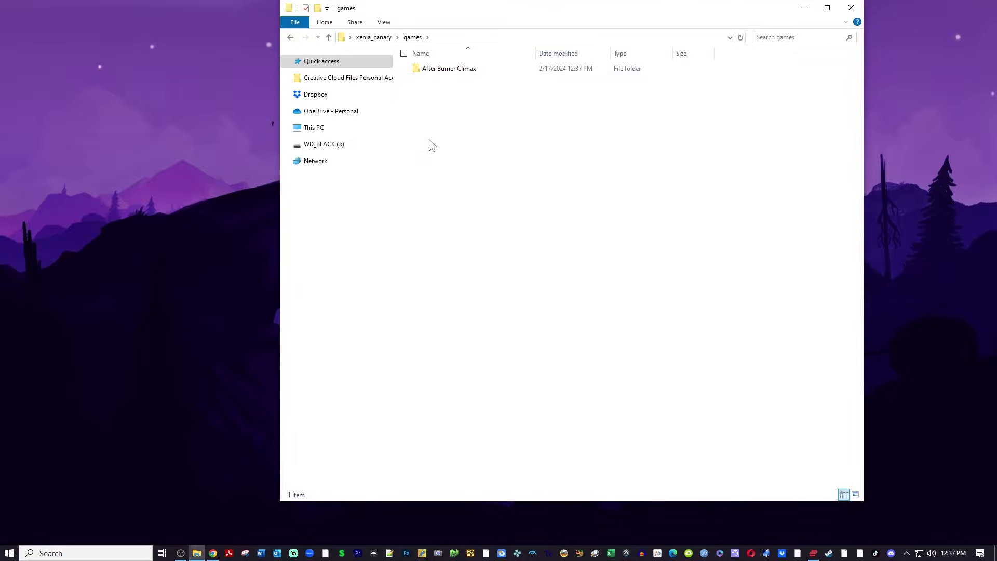
- Browse the extracted After Burner Climax folder through 58410A06 down to the game file in 000D0000
click(462, 69)
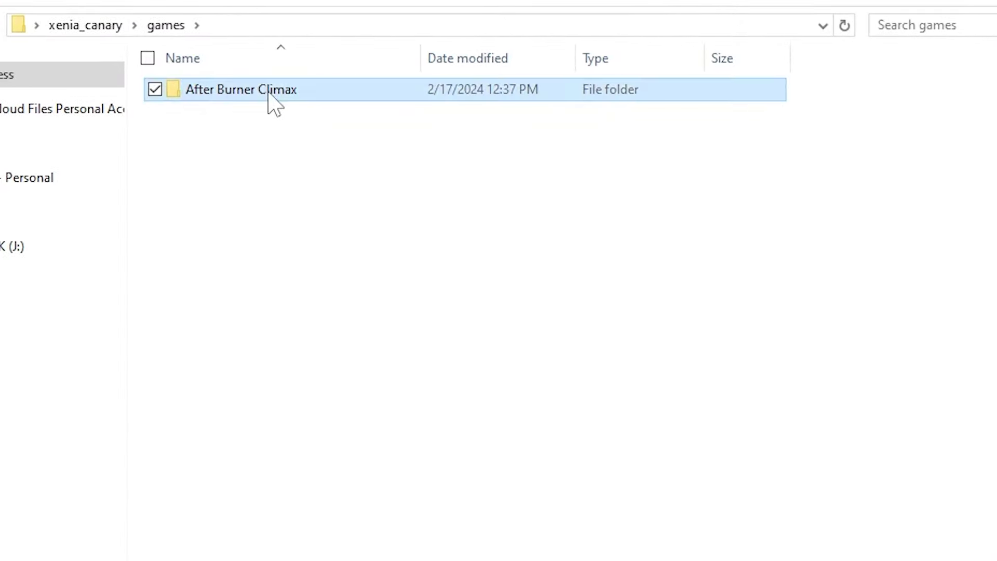
double_click(268, 94)
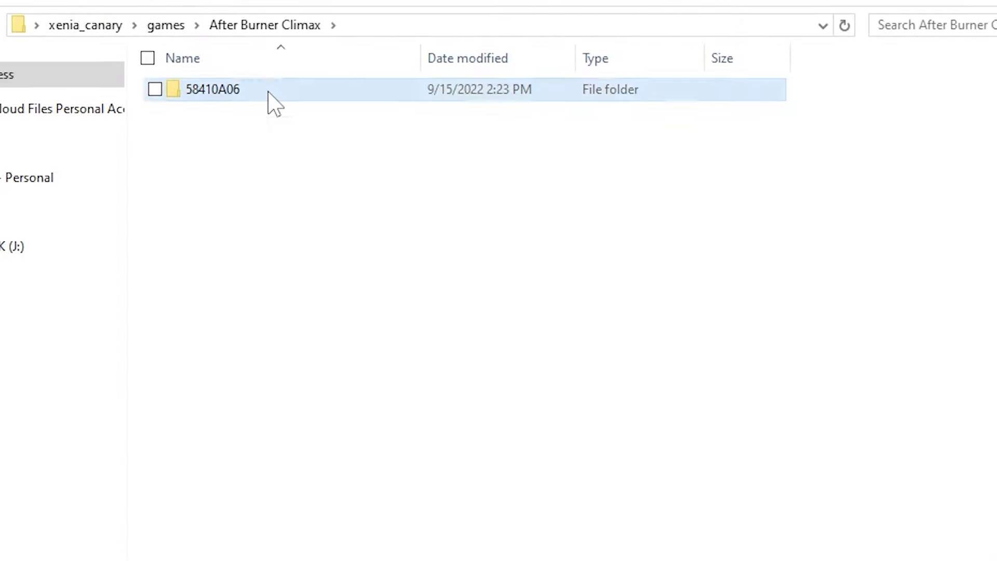
double_click(269, 94)
double_click(269, 96)
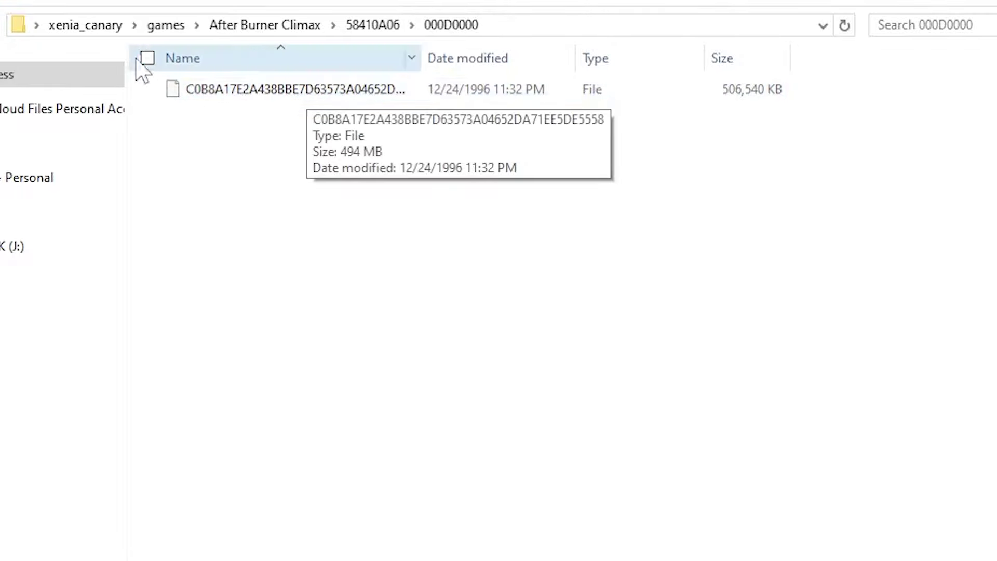
- Return to the xenia_canary folder, launch xenia_canary.exe, and reposition the emulator window on the desktop
click(86, 24)
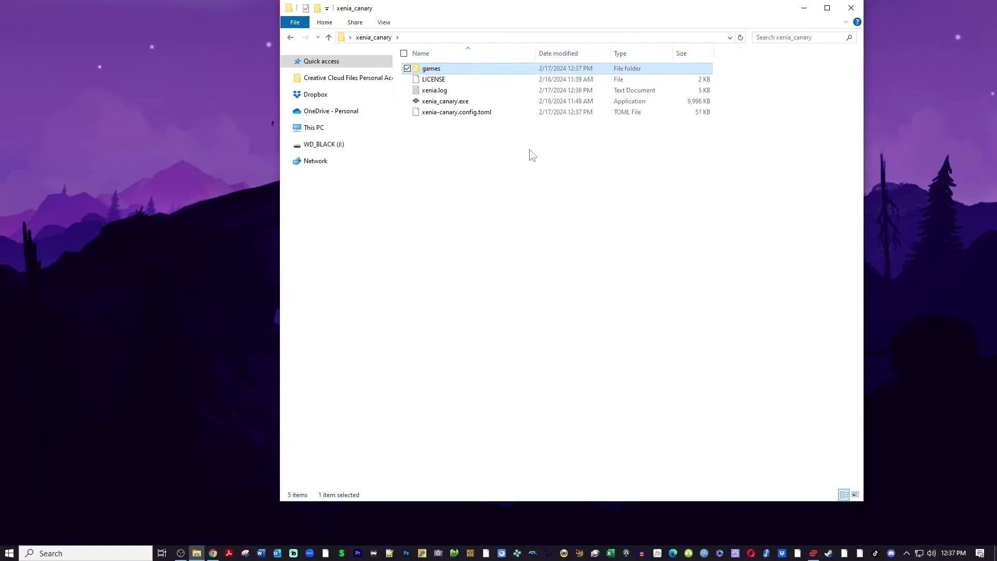
double_click(451, 100)
drag(384, 40, 563, 63)
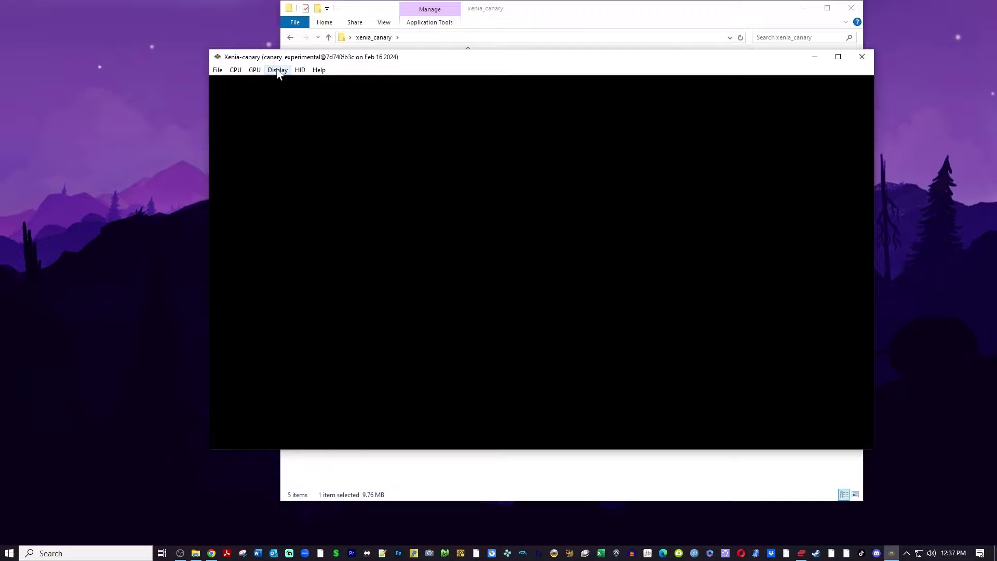
- Open the After Burner Climax game file in the emulator from games, After Burner Climax, 58410A06, 000D0000
click(218, 70)
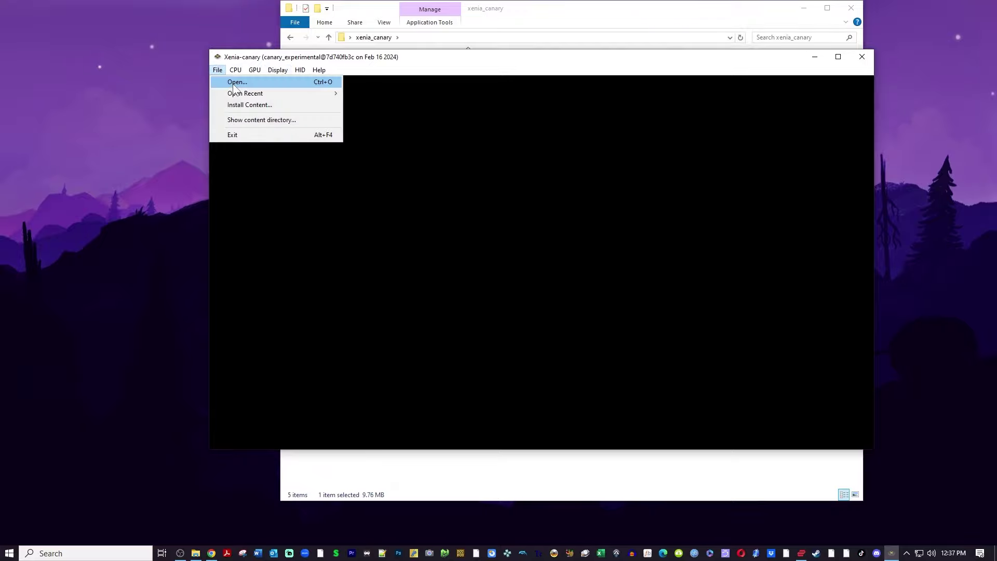
click(233, 83)
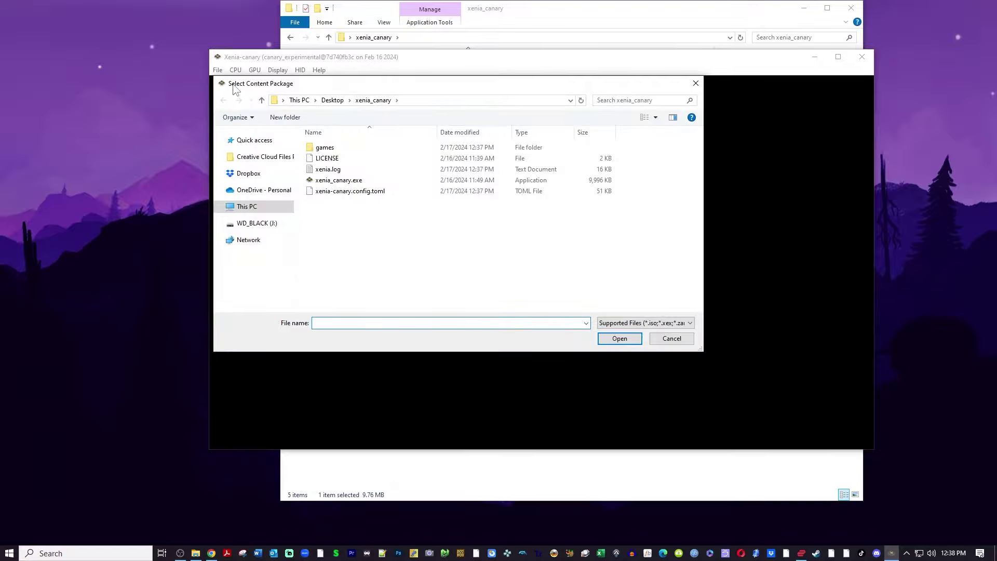
double_click(325, 147)
double_click(329, 147)
double_click(328, 148)
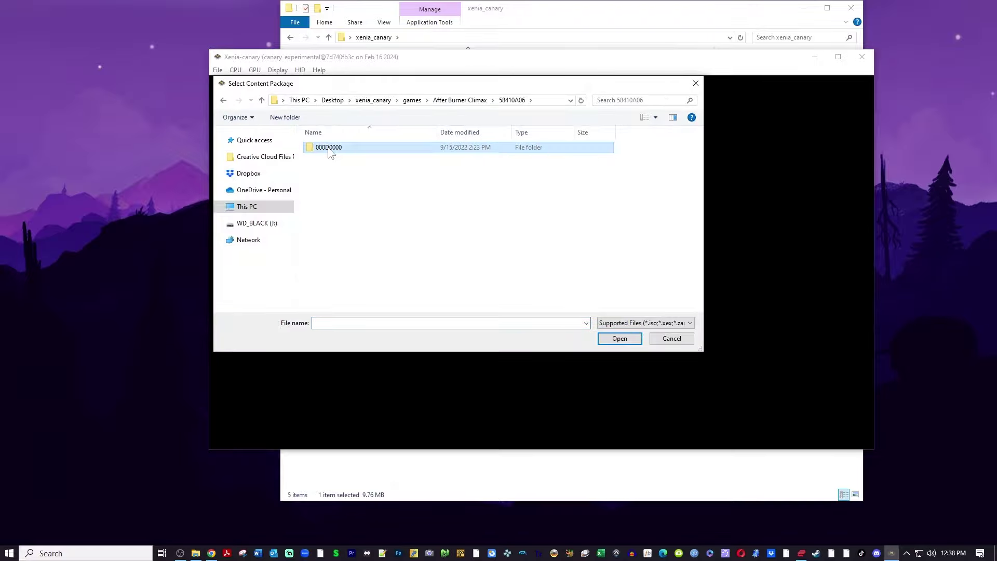
double_click(328, 148)
click(328, 148)
click(635, 338)
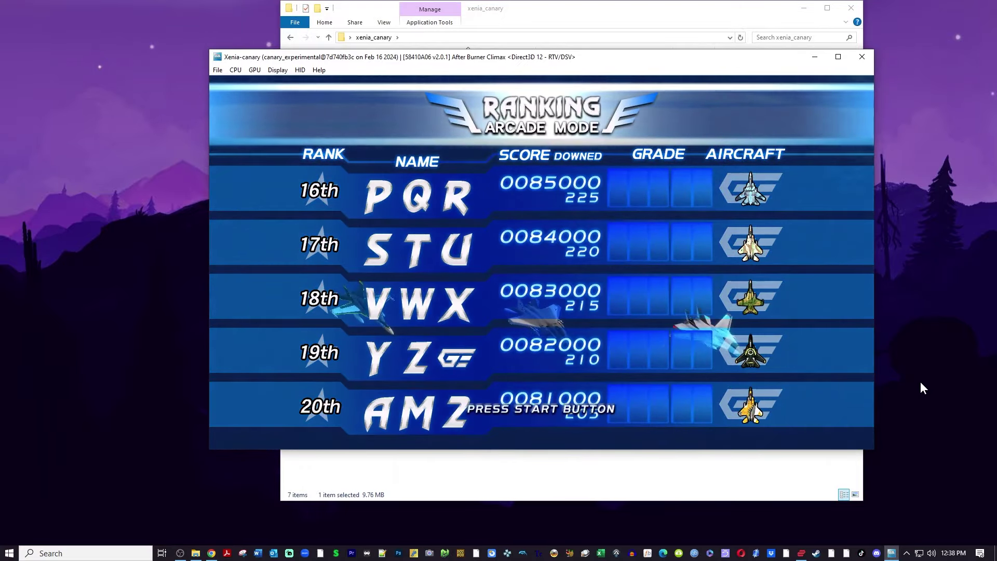
- Start into the game's main menu and step through its entries down to Unlock Full Game and back up to EX Options
key(Return)
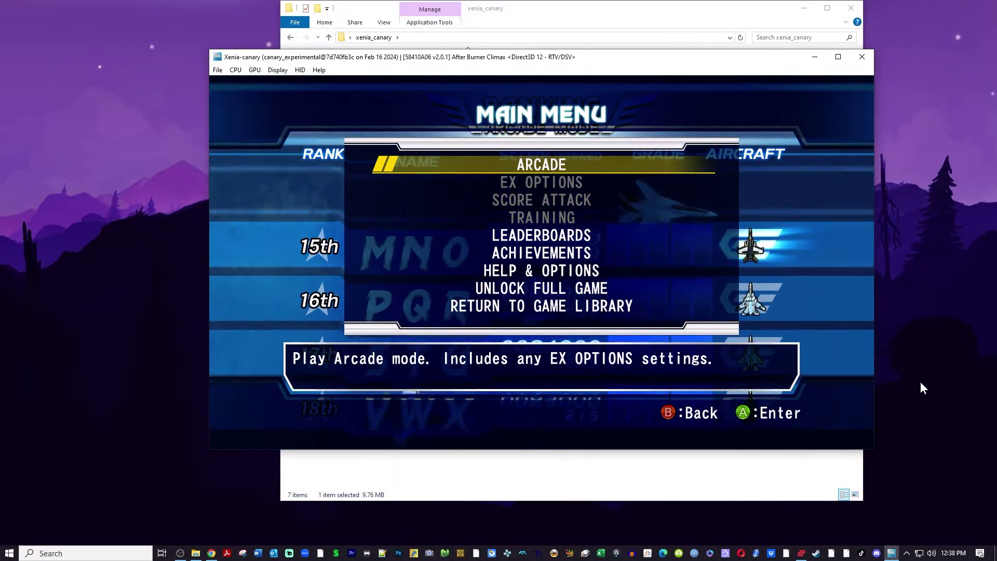
key(Down)
key(Down)
key(Up)
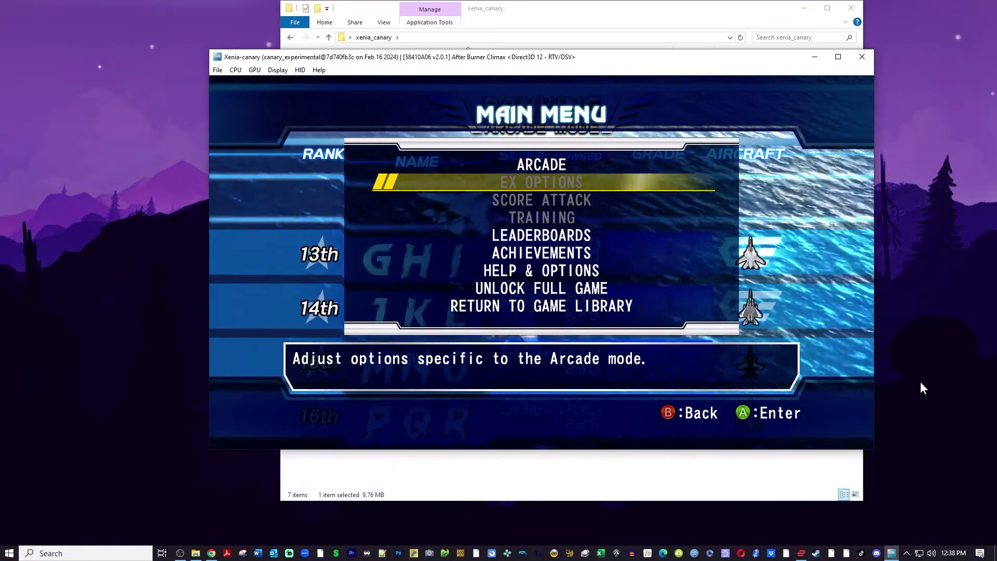
key(Down)
key(Down)
key(Down)
key(Down)
key(Down)
key(Down)
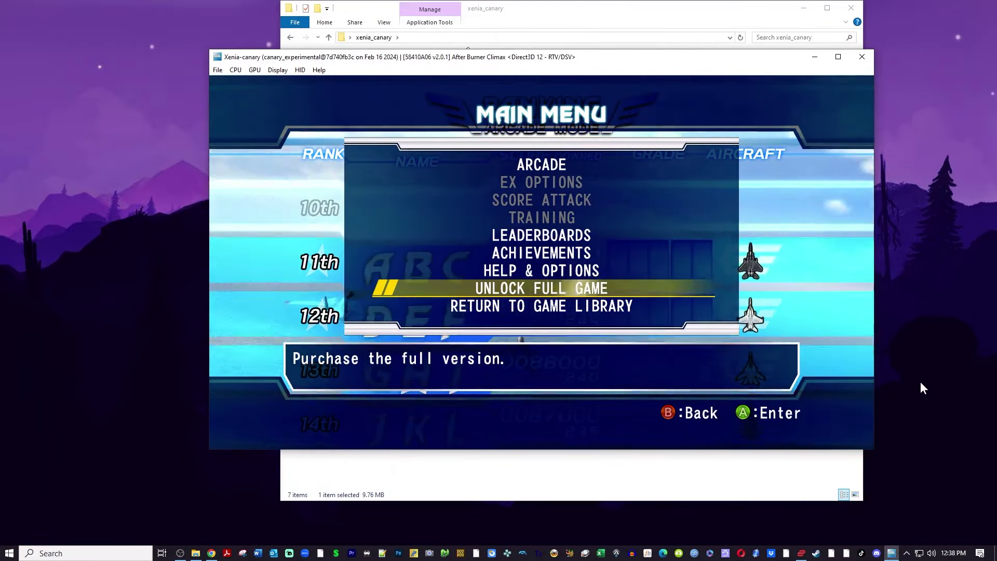
key(Up)
key(Up)
key(Up)
key(Up)
key(Up)
key(Up)
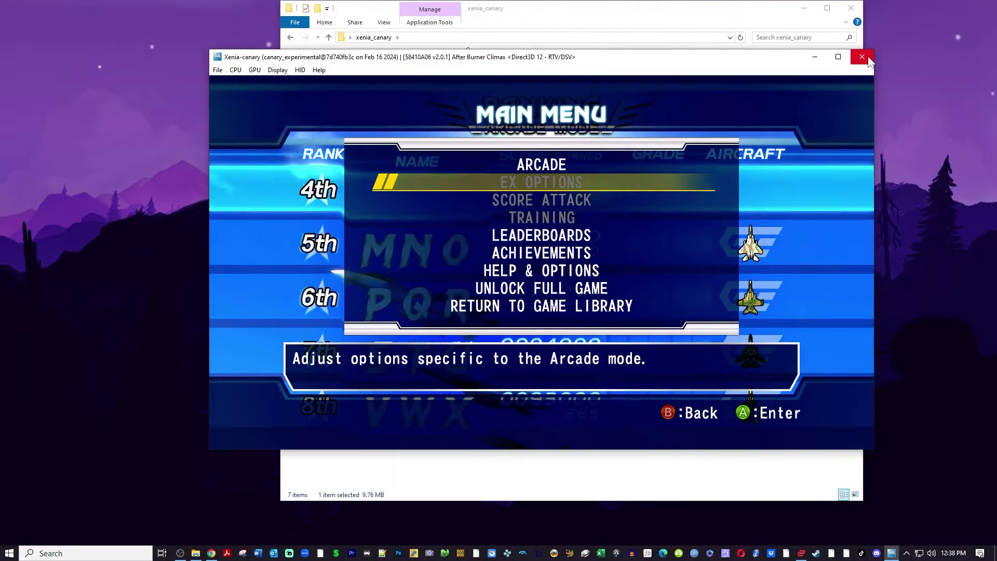
- Close the emulator and open xenia-canary.config.toml from the xenia_canary folder in Notepad++
click(862, 56)
click(445, 135)
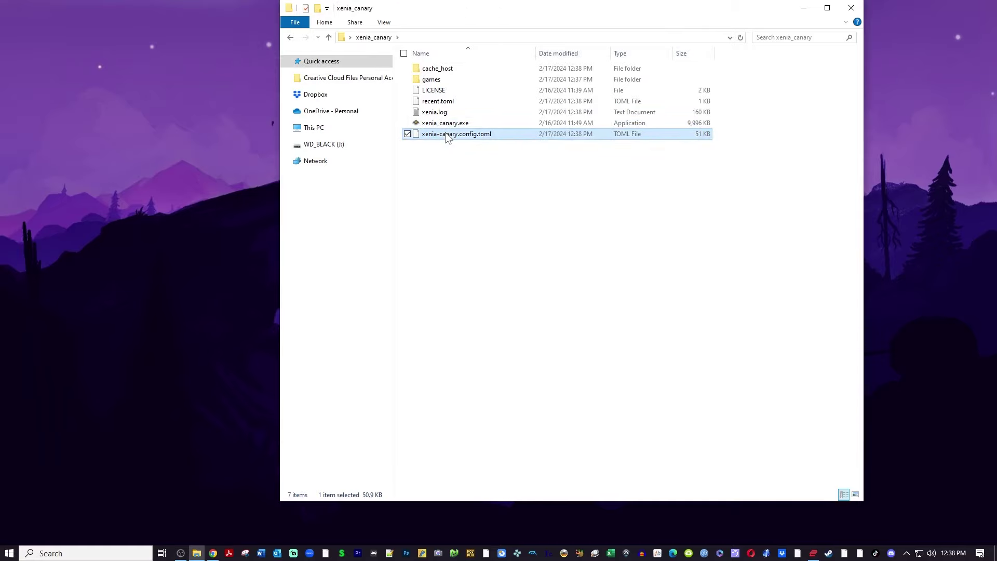
right_click(504, 135)
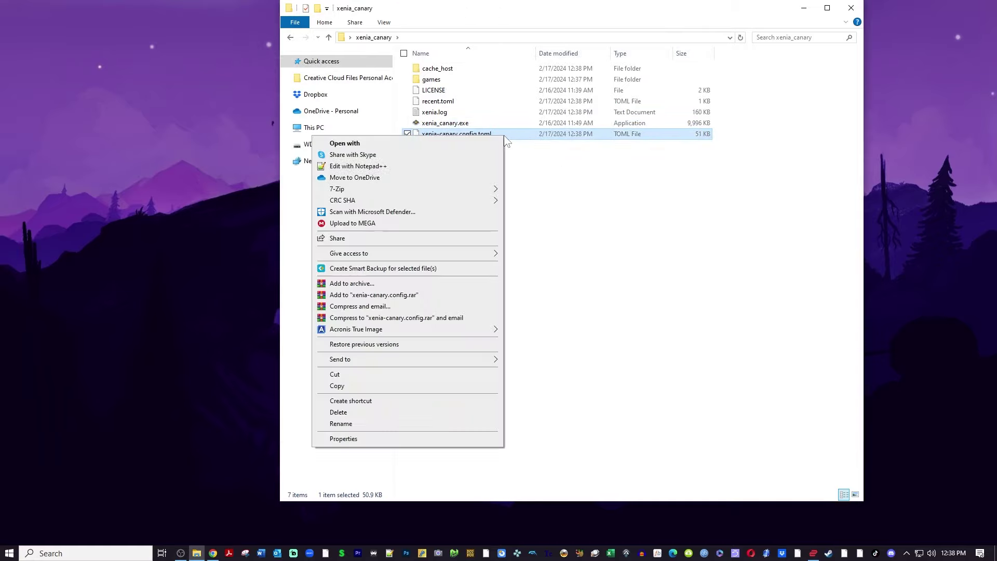
click(447, 165)
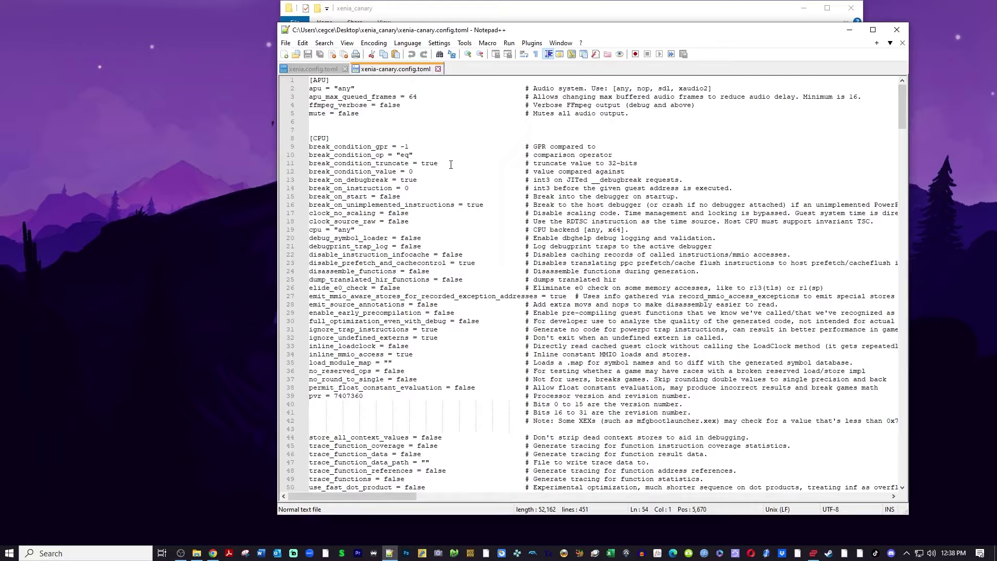
- Set license_mask to 1 in the [Content] section of the config file
scroll(451, 164, down, 12)
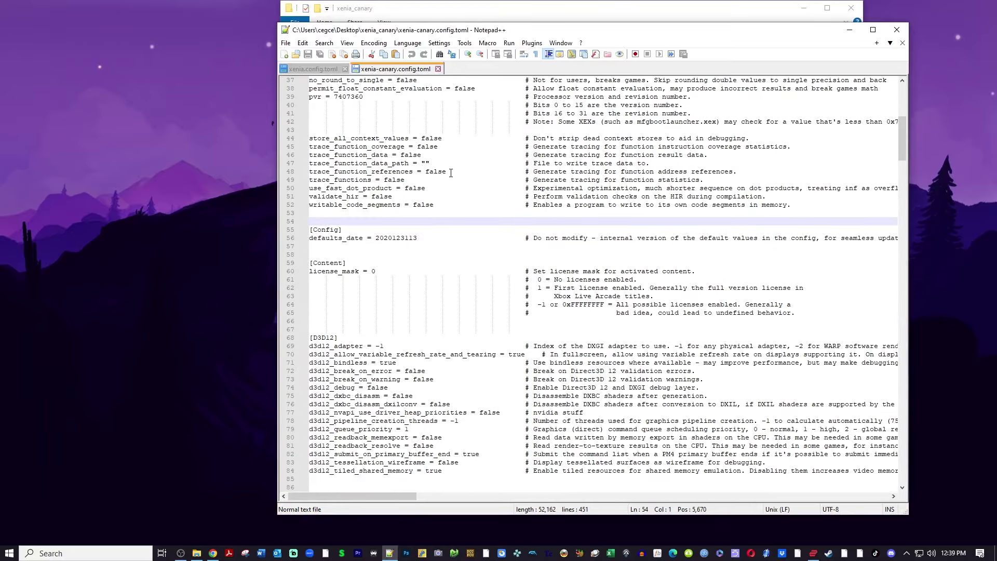
scroll(451, 172, down, 1)
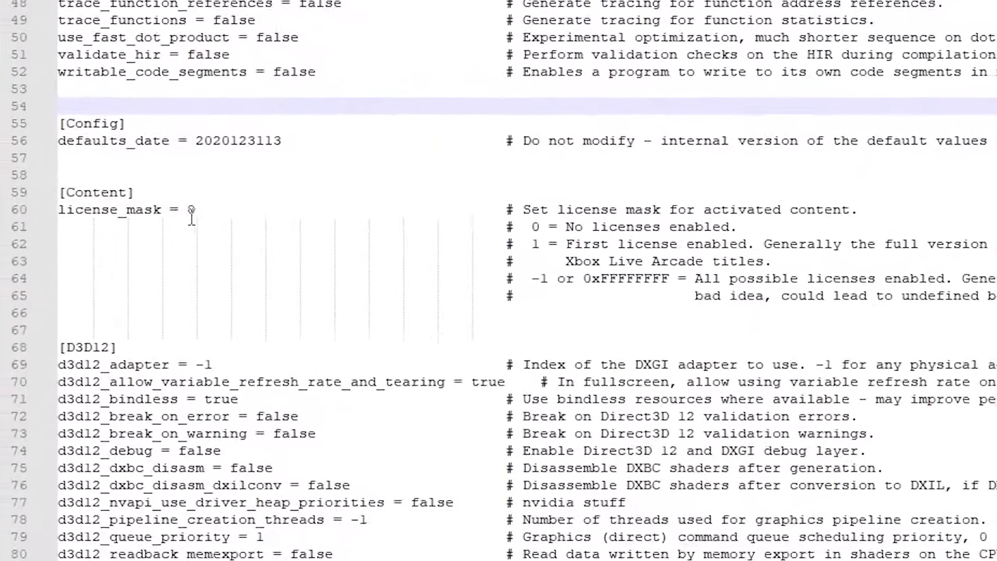
click(372, 248)
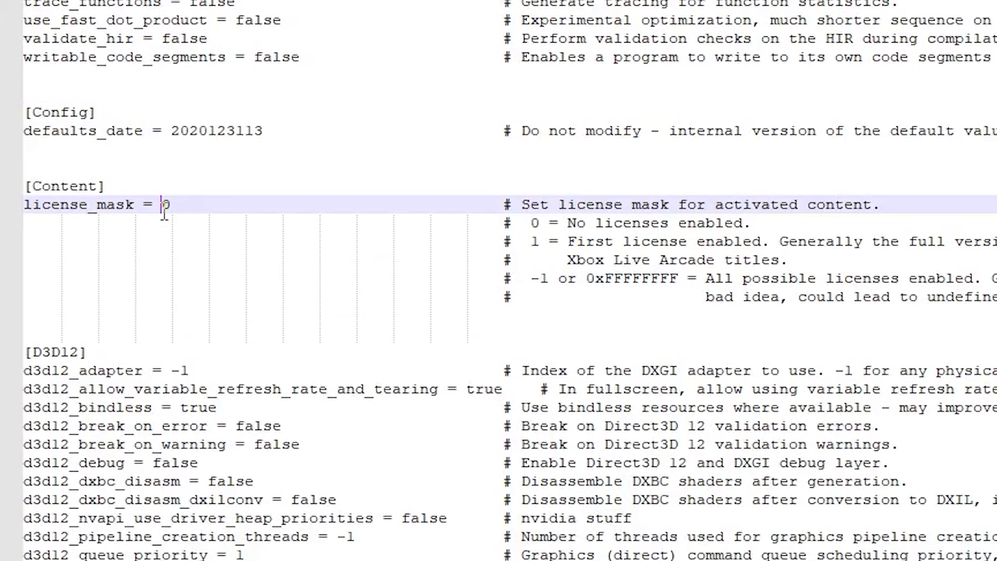
double_click(164, 210)
text(1)
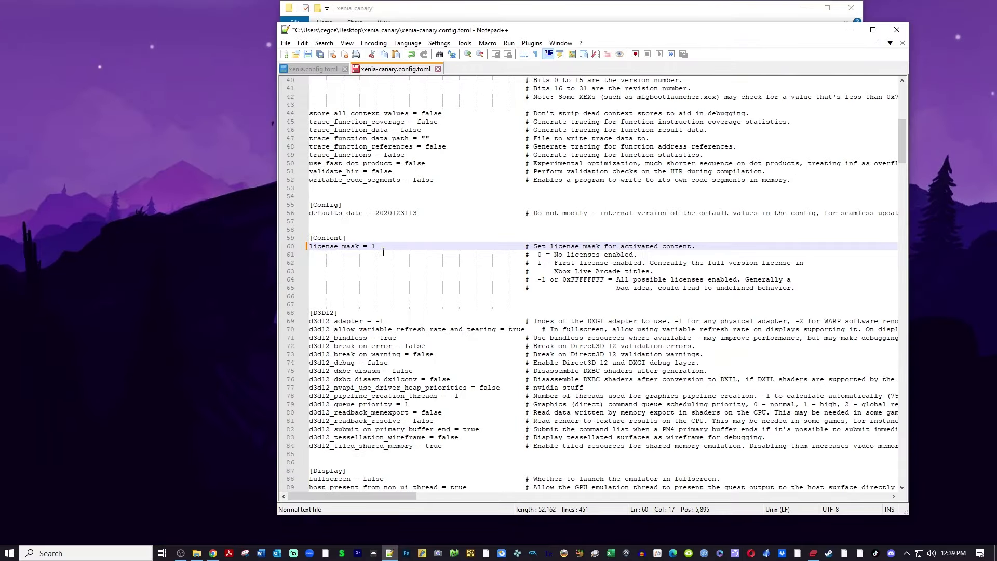
- Review the internal_display_resolution options in the [Display] section and save the config file
scroll(383, 252, down, 5)
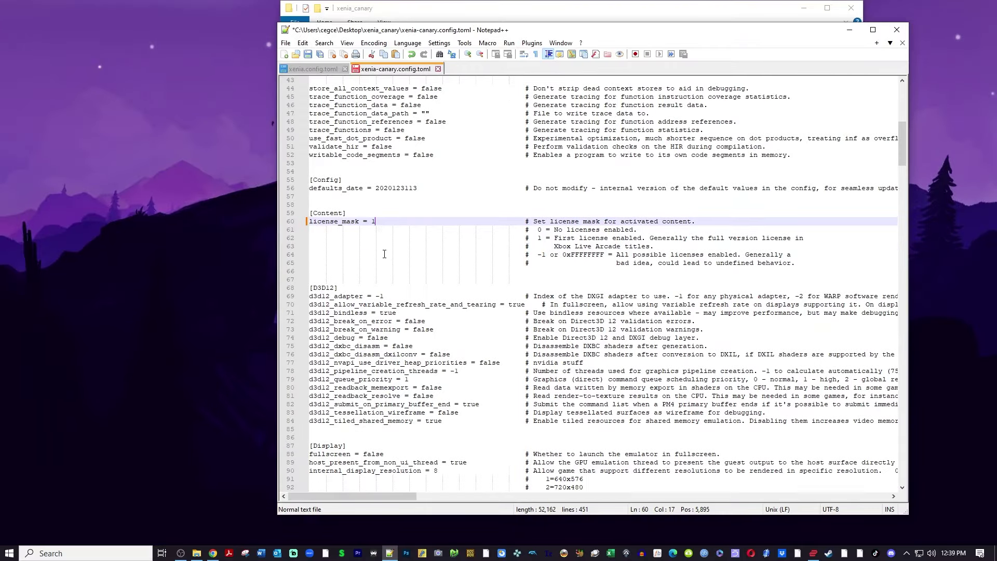
scroll(385, 255, down, 4)
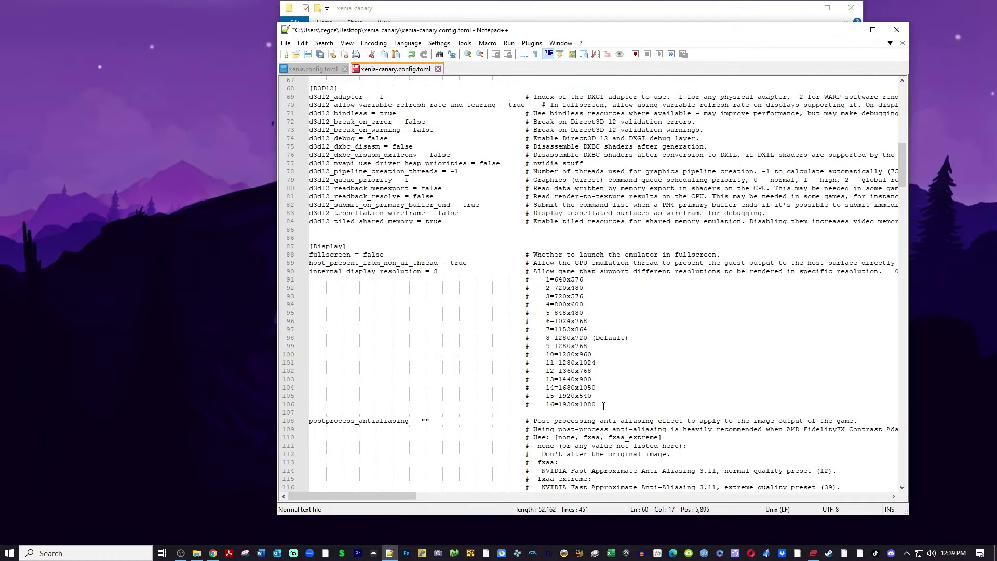
click(307, 54)
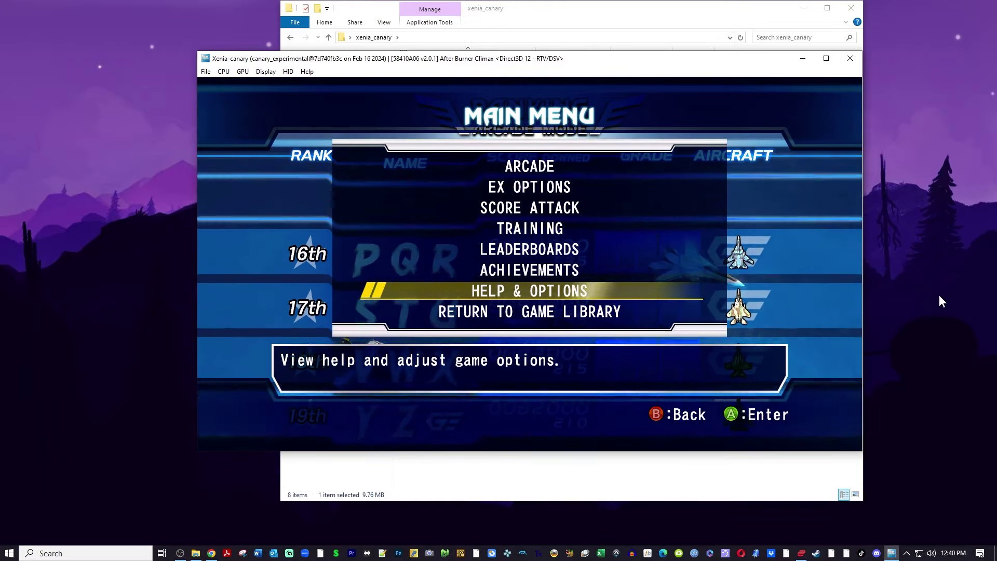
- Open EX Options from the relaunched game's main menu, look through its locked entries, and return to the main menu
key(Up)
key(Up)
key(Up)
key(Up)
key(Return)
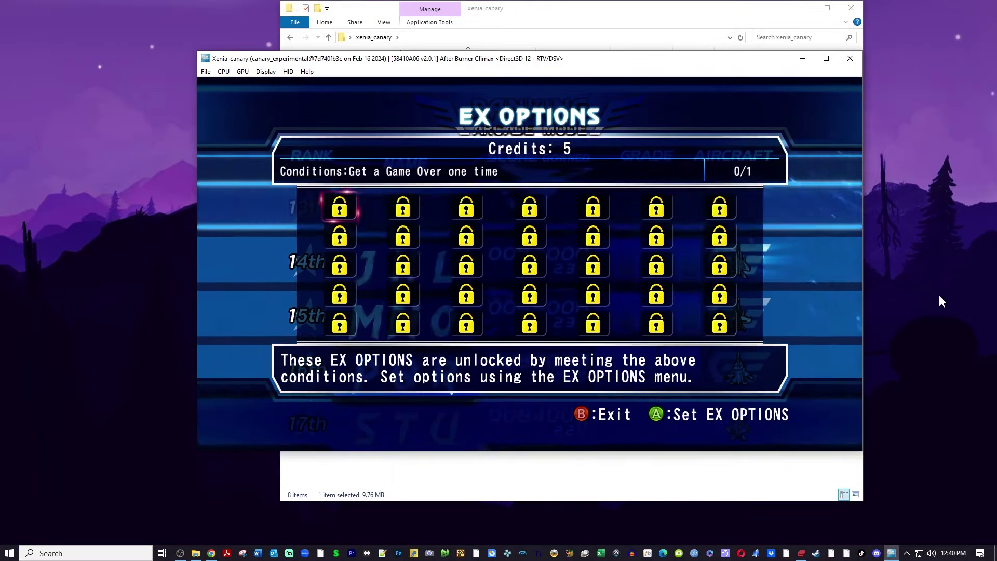
key(Right)
key(Right)
key(Escape)
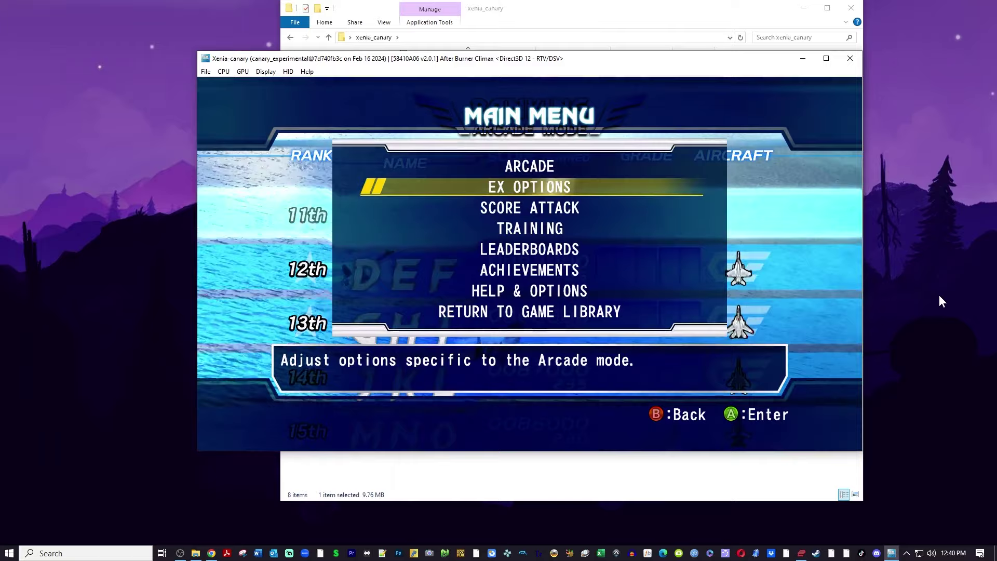
- Enter Arcade mode and highlight the F-15E Strike Eagle on the aircraft selection screen
key(Up)
key(Return)
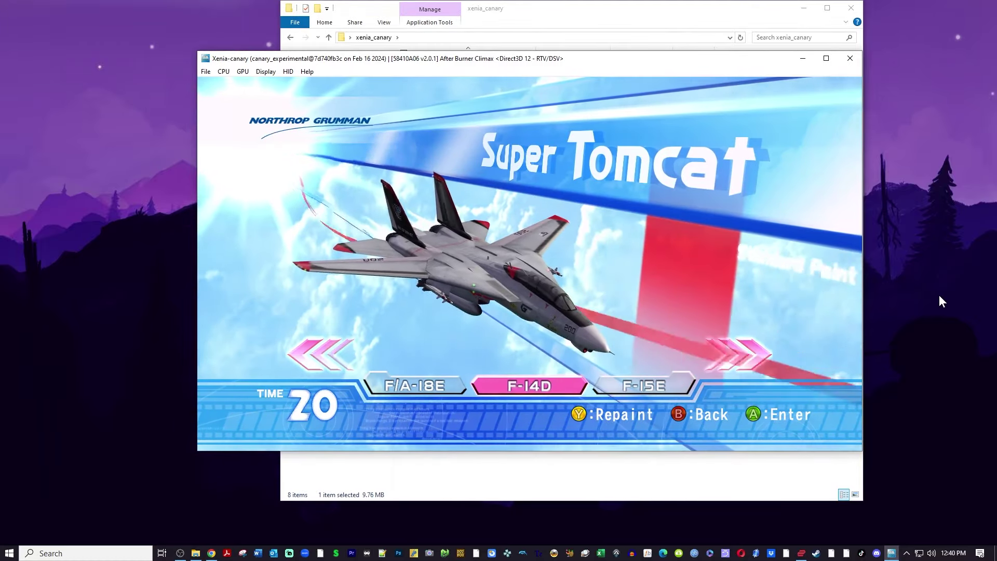
key(Left)
key(Left)
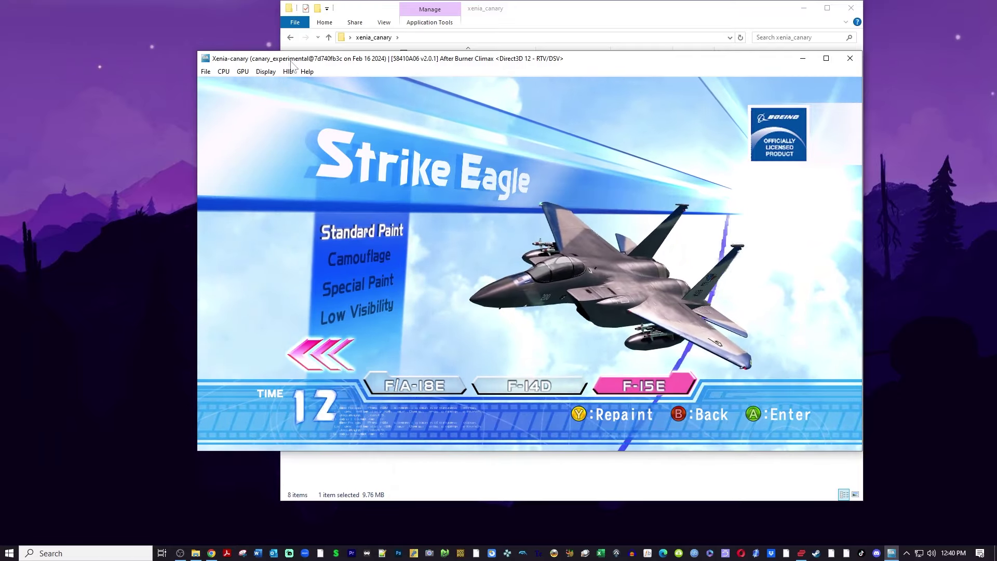
- Enable AMD FidelityFX Super Resolution 1.0 (FSR) in the post-processing settings and set its sharpness reduction to 0.005 stops
click(266, 73)
click(270, 82)
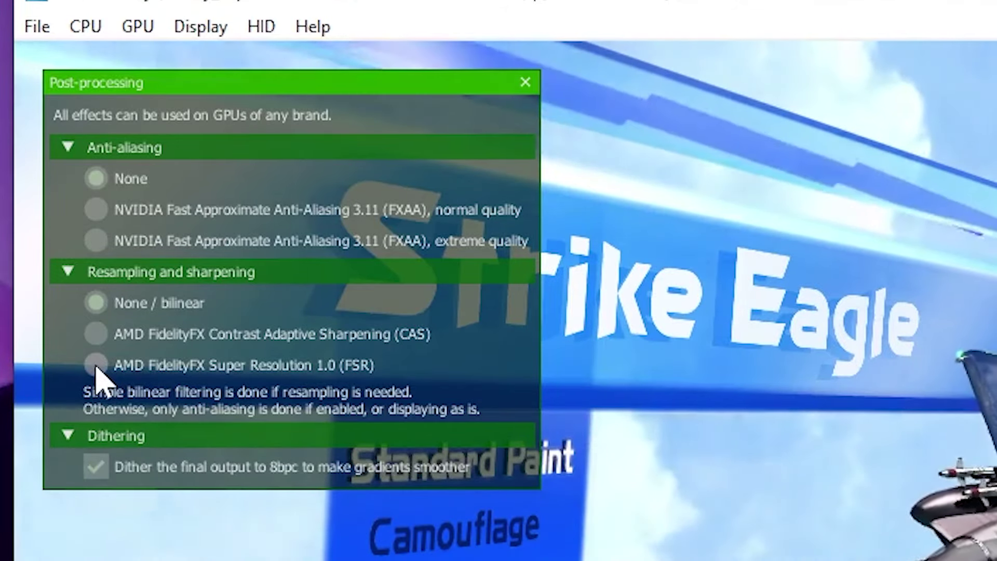
click(96, 365)
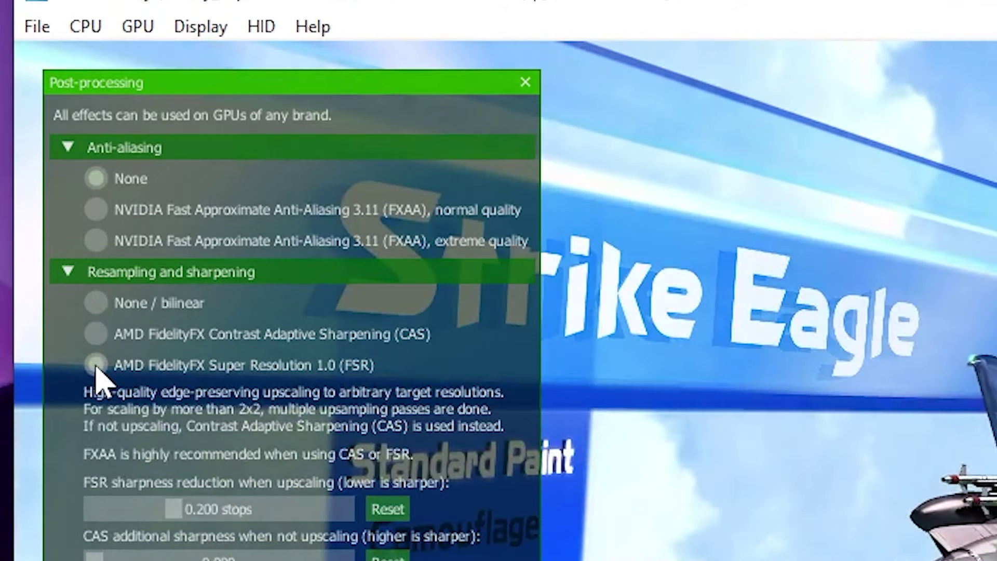
drag(174, 509, 110, 514)
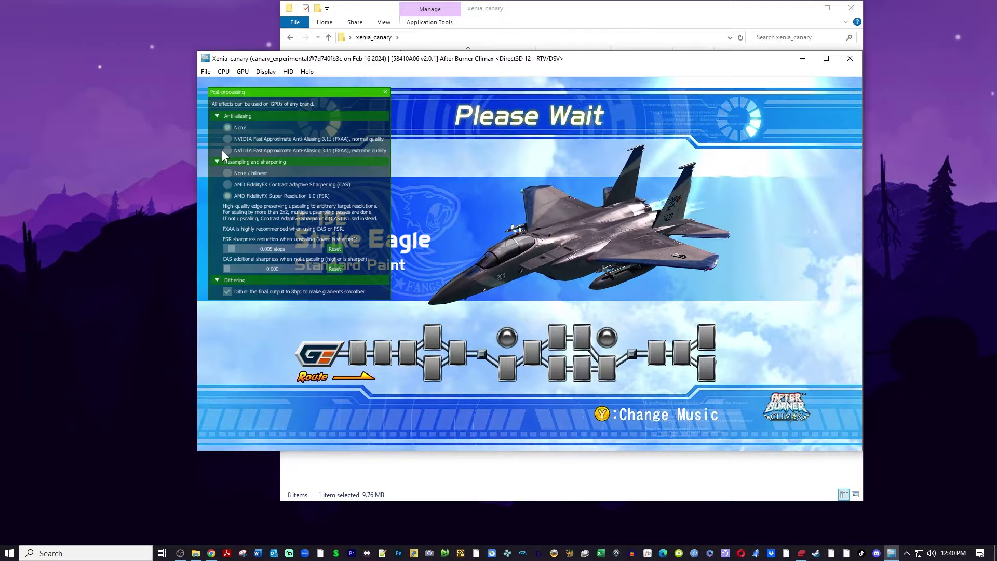
click(487, 85)
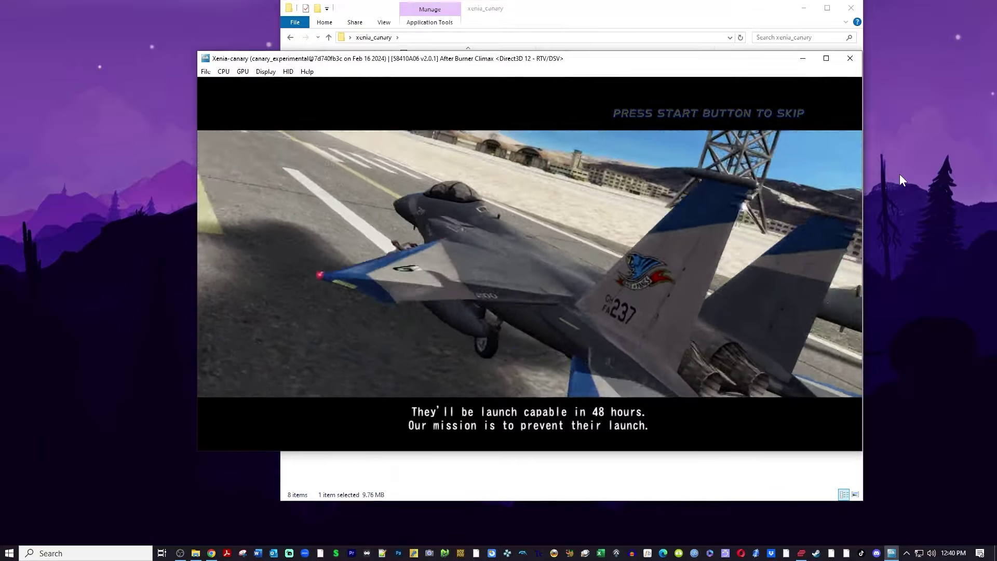
- Reopen the post-processing settings during the mission to check them, and close them again
click(265, 71)
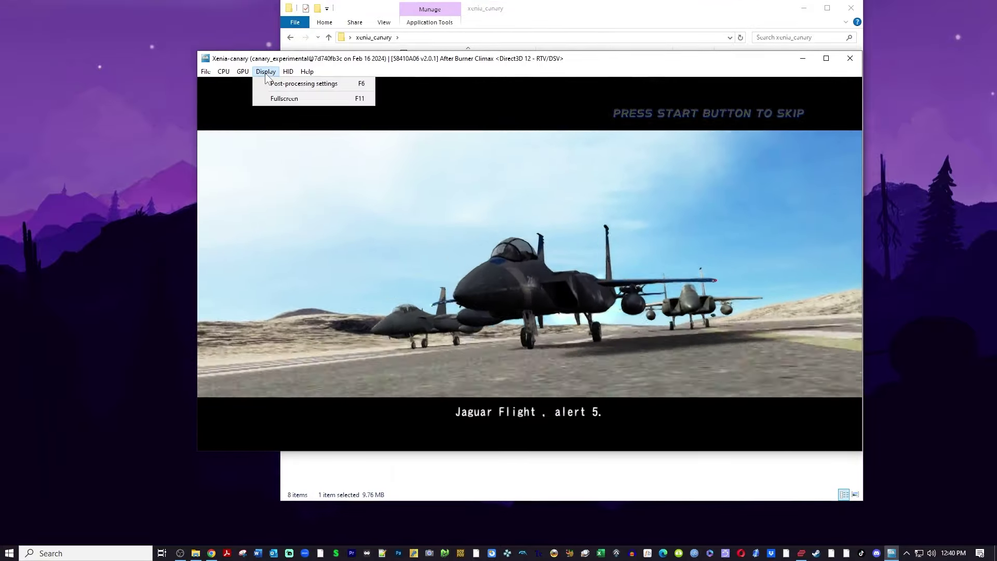
click(276, 85)
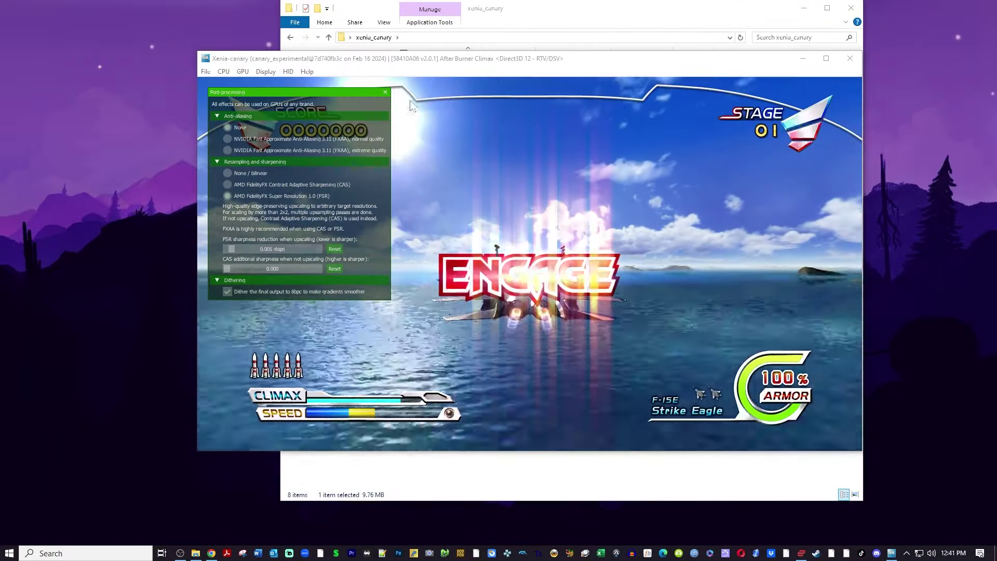
click(385, 92)
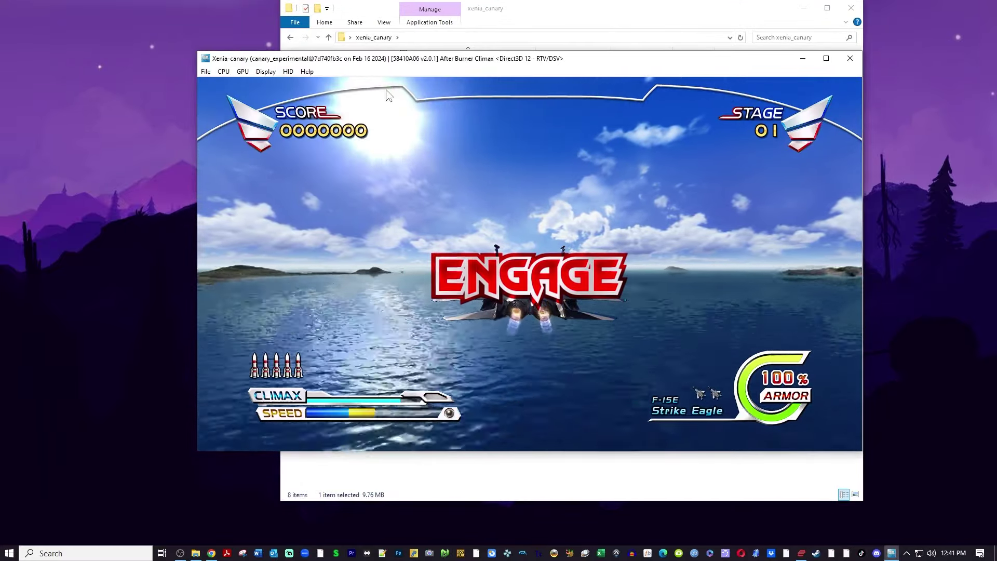